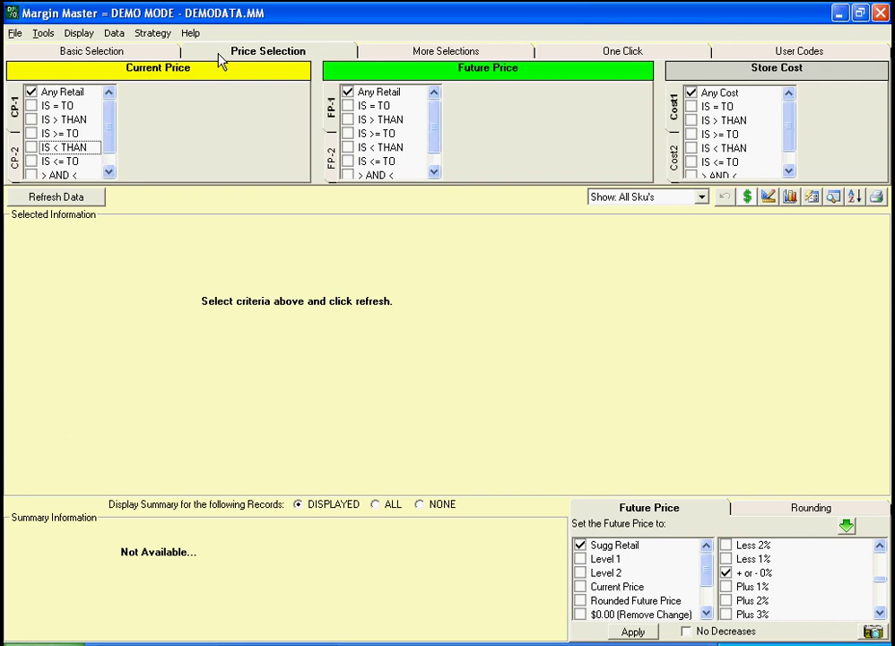
Step: Filter Current Price to less than Sugg Retail and refresh, loading 4358 SKUs
click(33, 150)
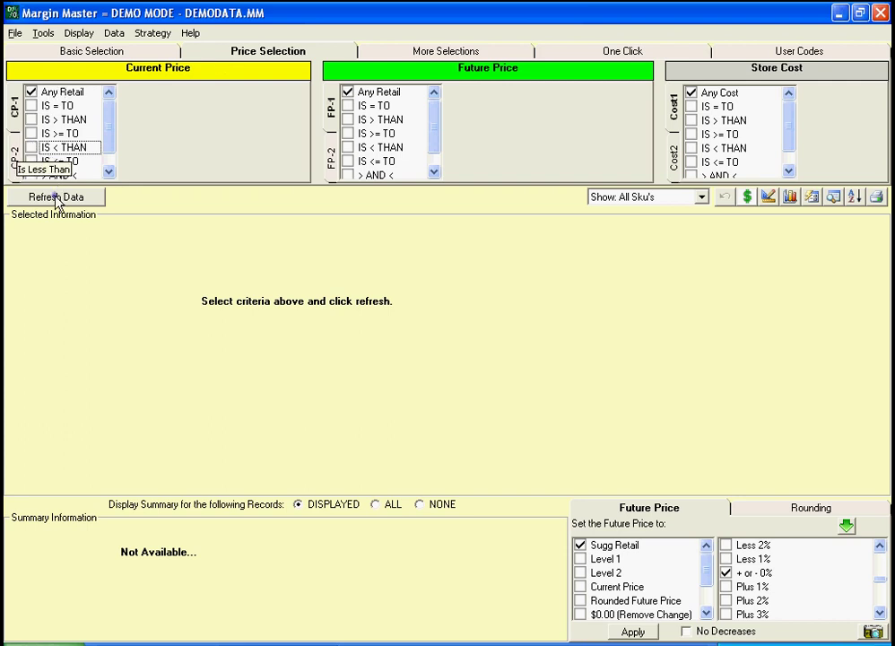
click(51, 201)
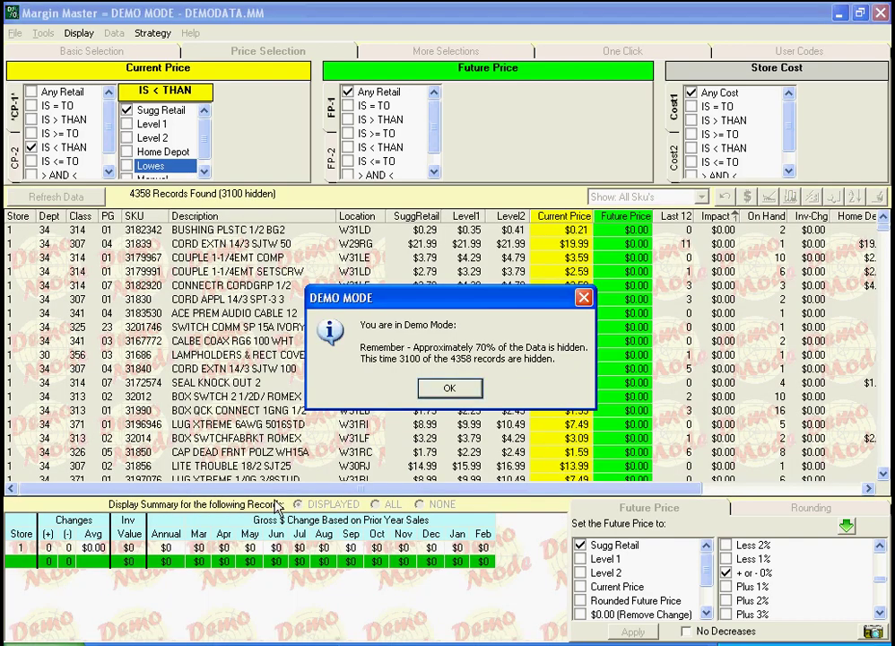
click(458, 390)
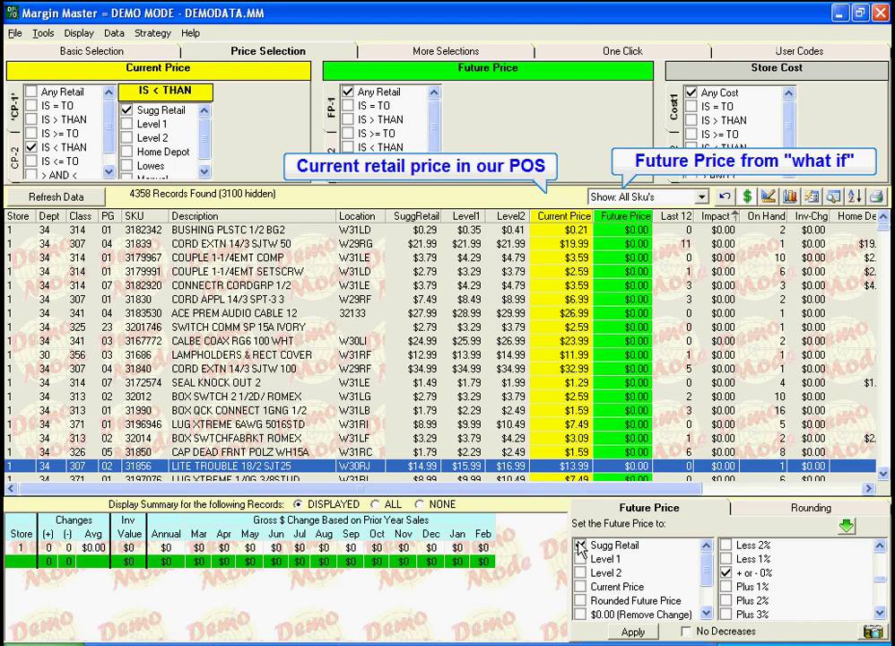
Step: Apply suggested-retail future prices to the loaded SKUs, then go back to Price Selection
click(633, 633)
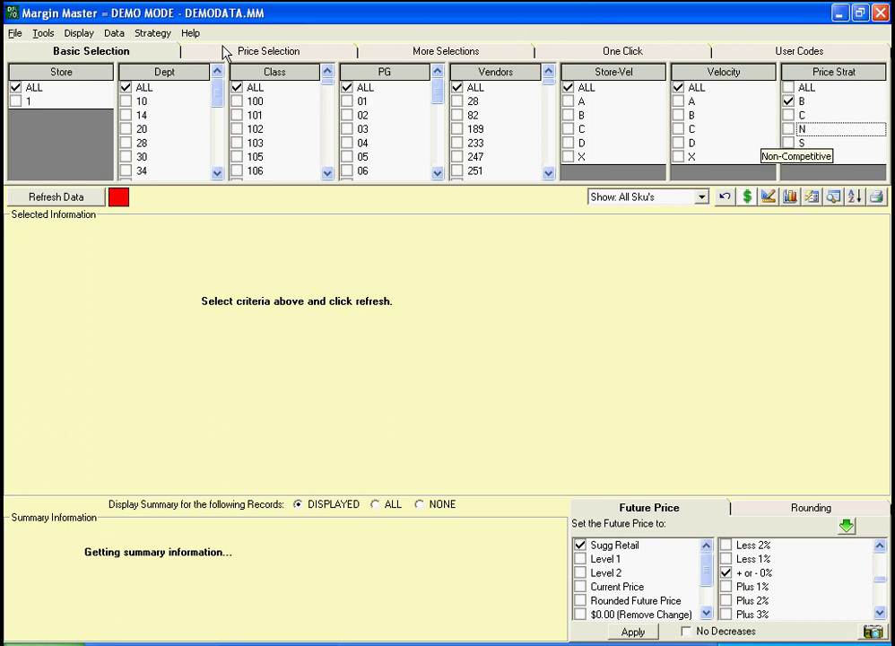
click(225, 54)
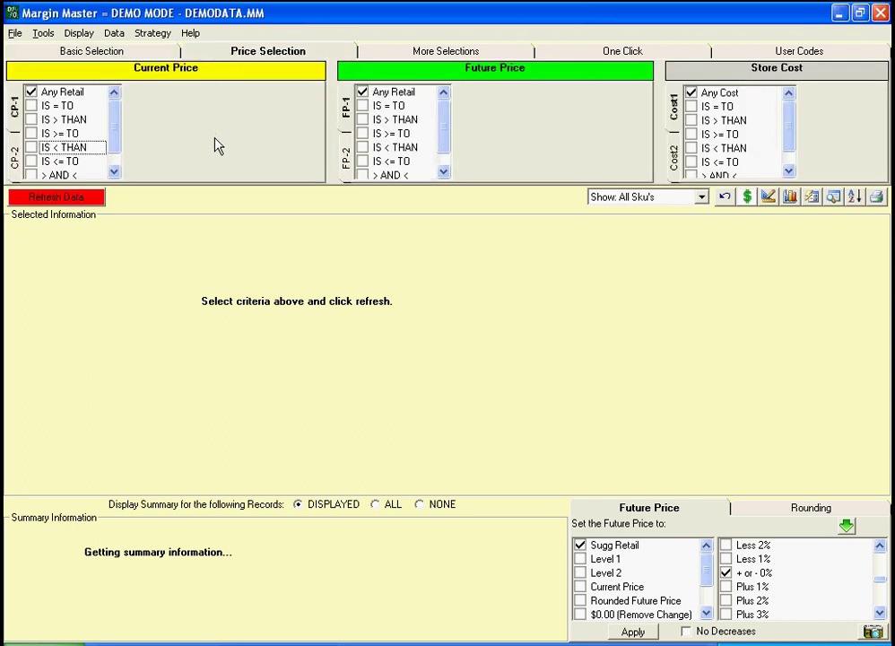
Step: Filter Current Price below a manual 5.00 limit and refresh, loading 3277 SKUs
key(space)
click(131, 165)
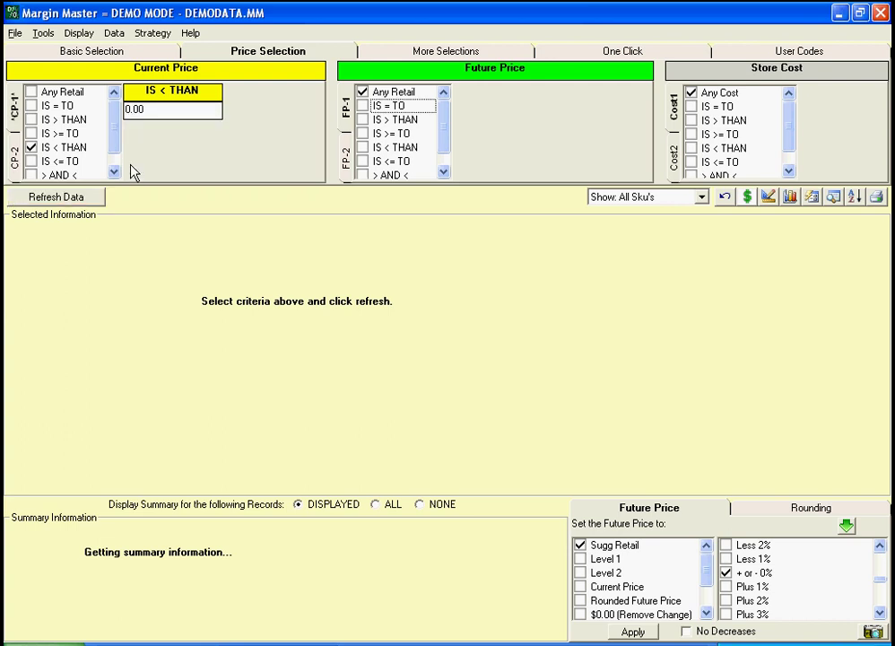
text(5.00)
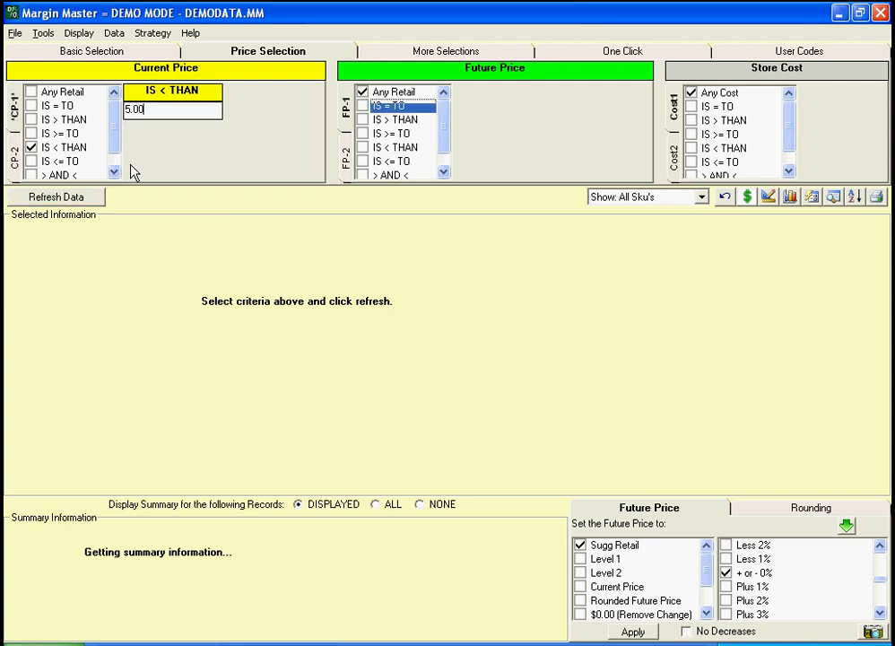
key(Tab)
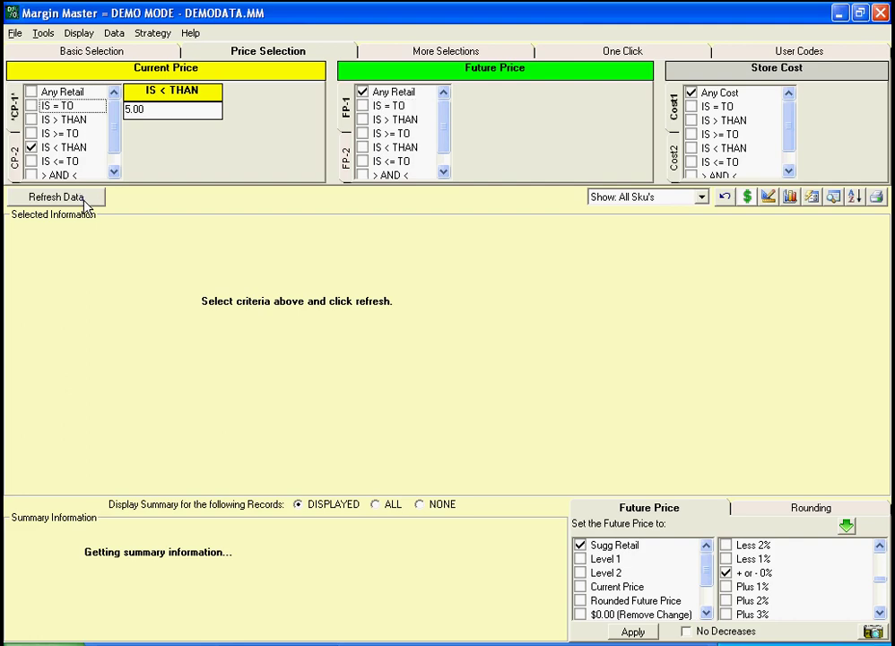
click(83, 201)
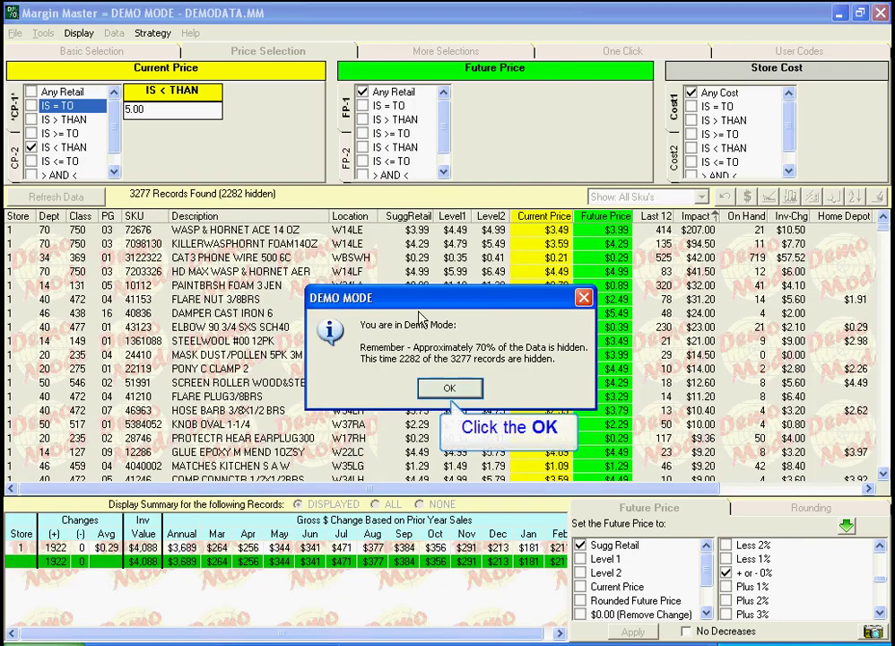
click(448, 387)
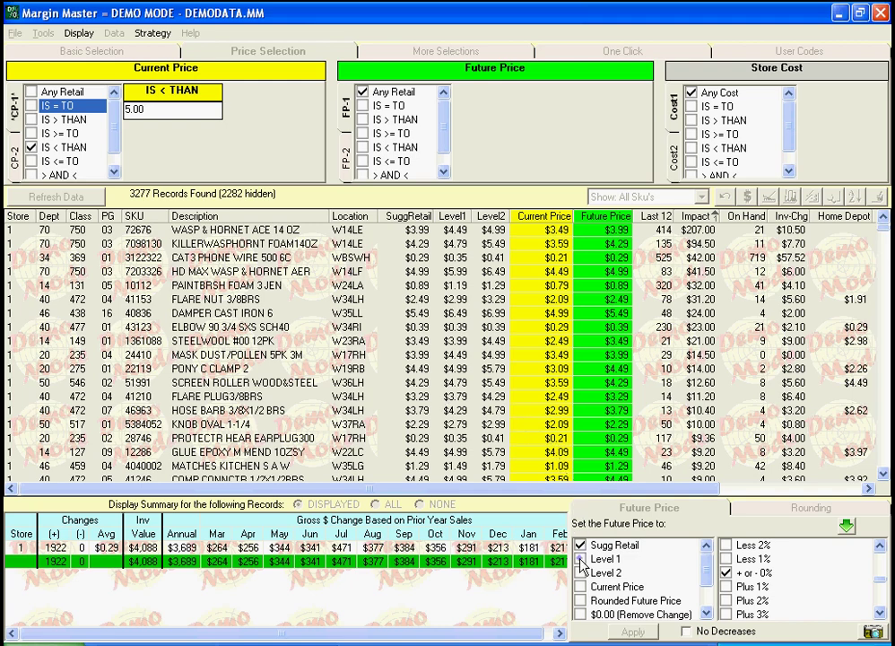
Step: Apply Level 1 future prices to the under-5.00 SKUs and bring up the AF-2 rounding rules
click(462, 465)
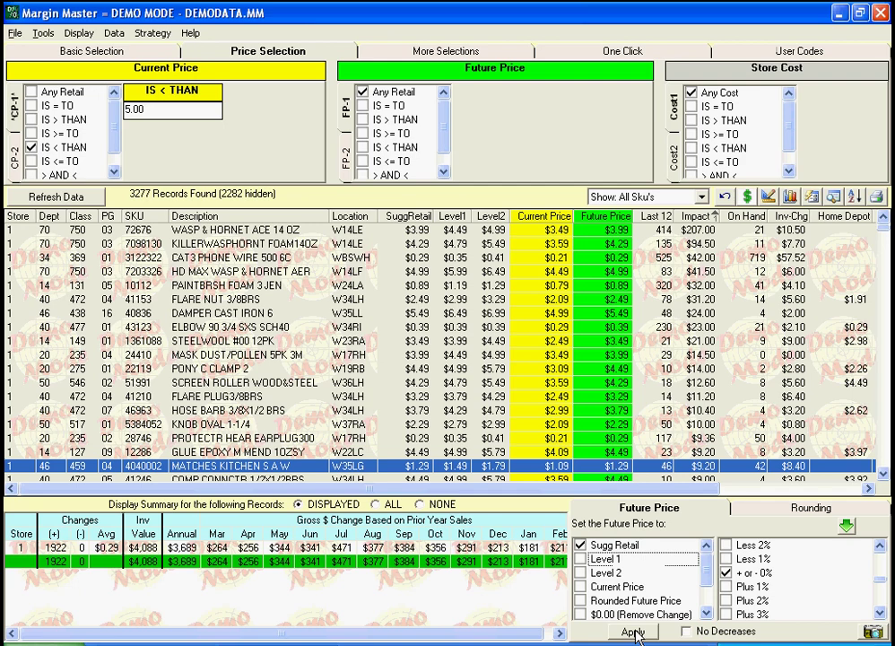
key(space)
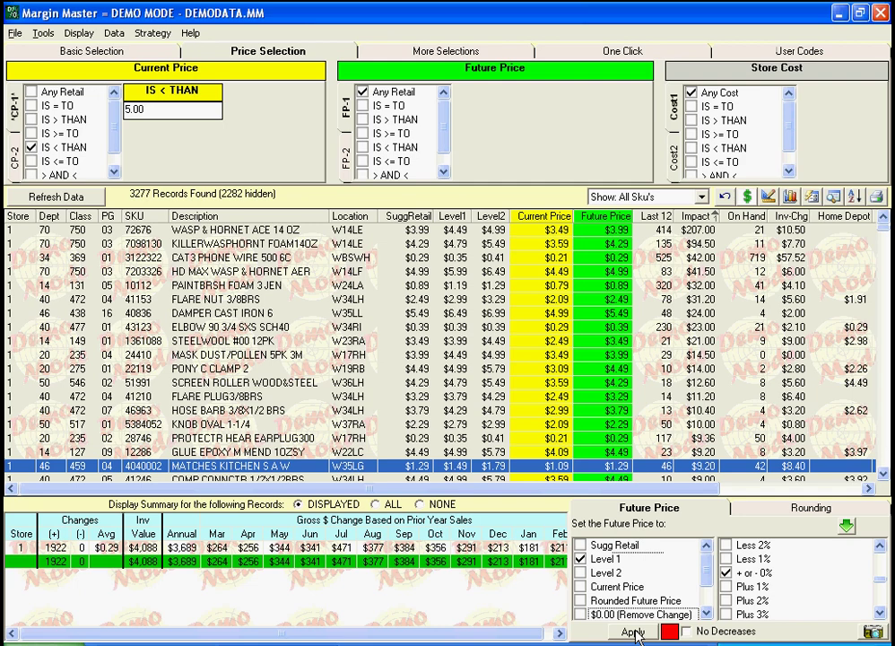
click(633, 633)
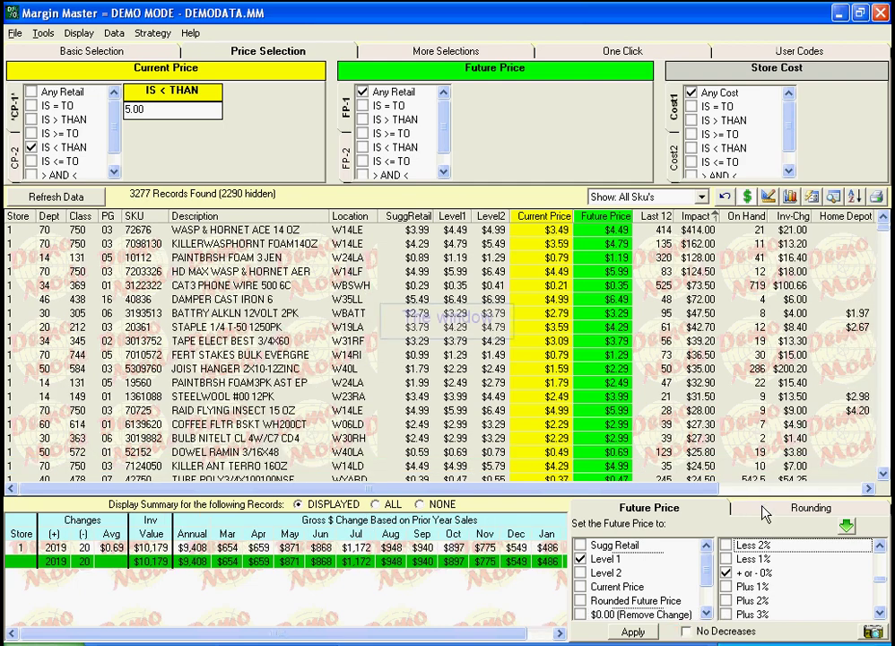
click(763, 510)
click(733, 557)
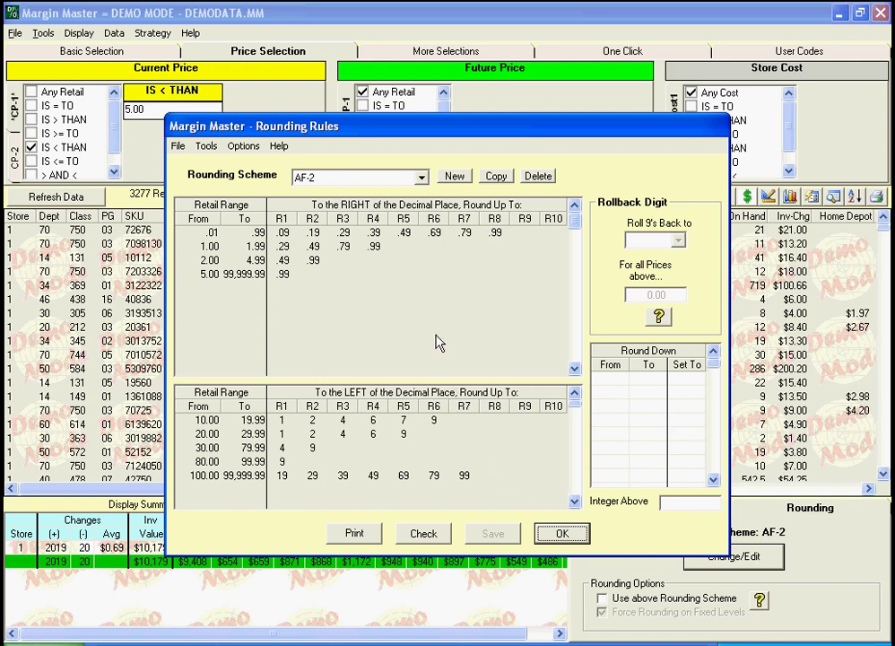
Step: Compare the MM 2007 and AF-1 rounding schemes, then keep AF-2 and close
click(421, 178)
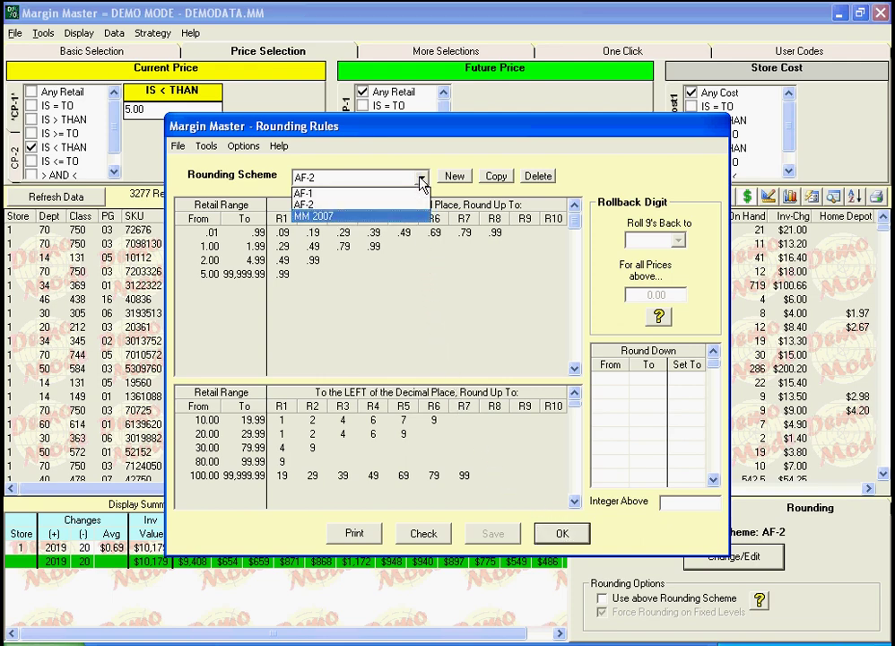
click(343, 218)
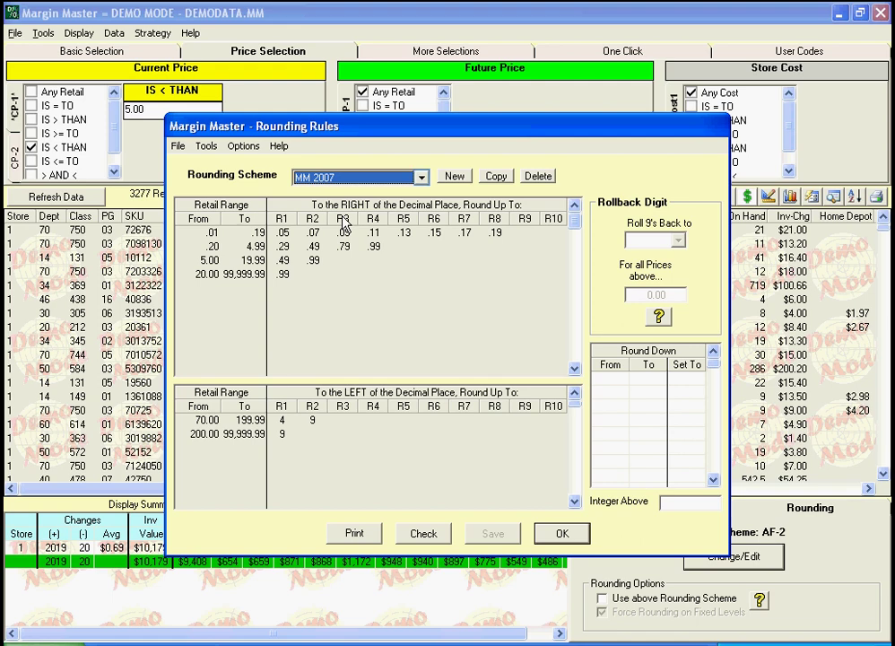
click(421, 178)
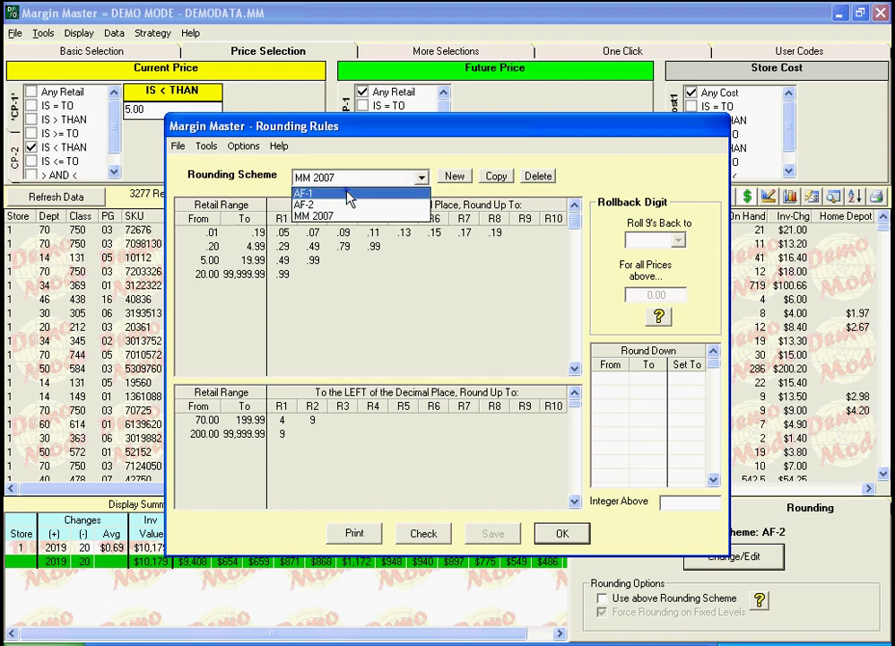
click(403, 192)
click(423, 178)
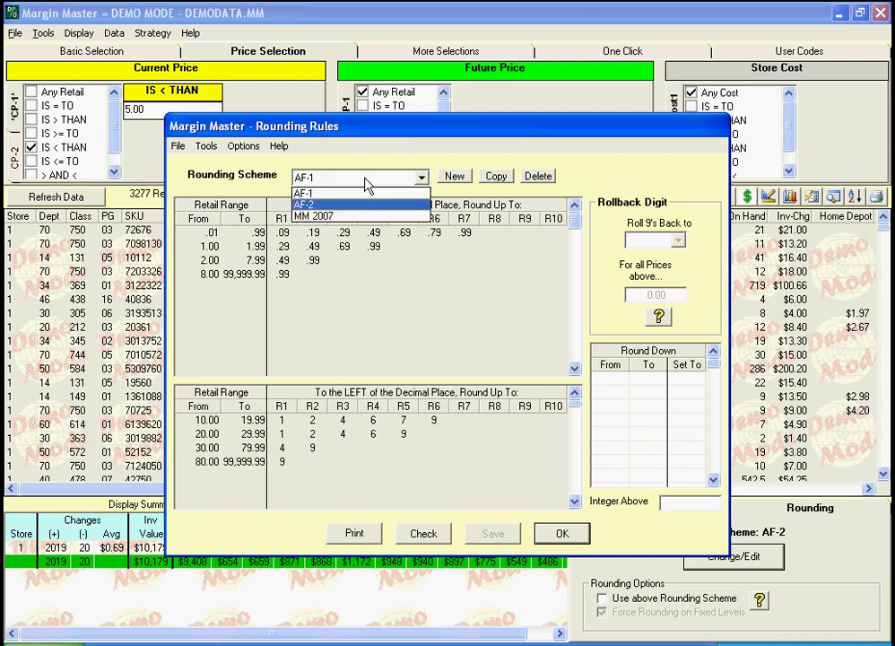
click(330, 201)
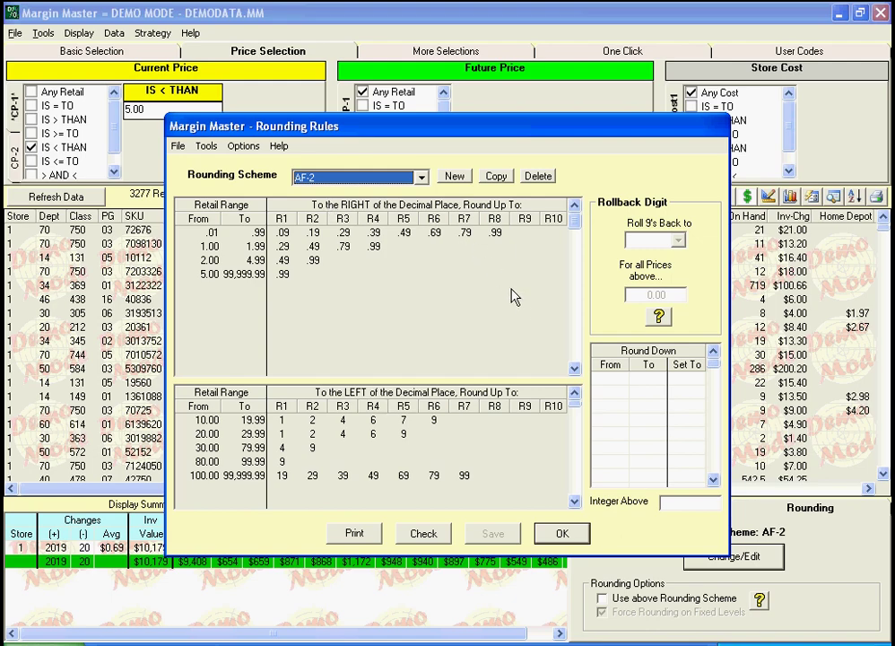
click(565, 535)
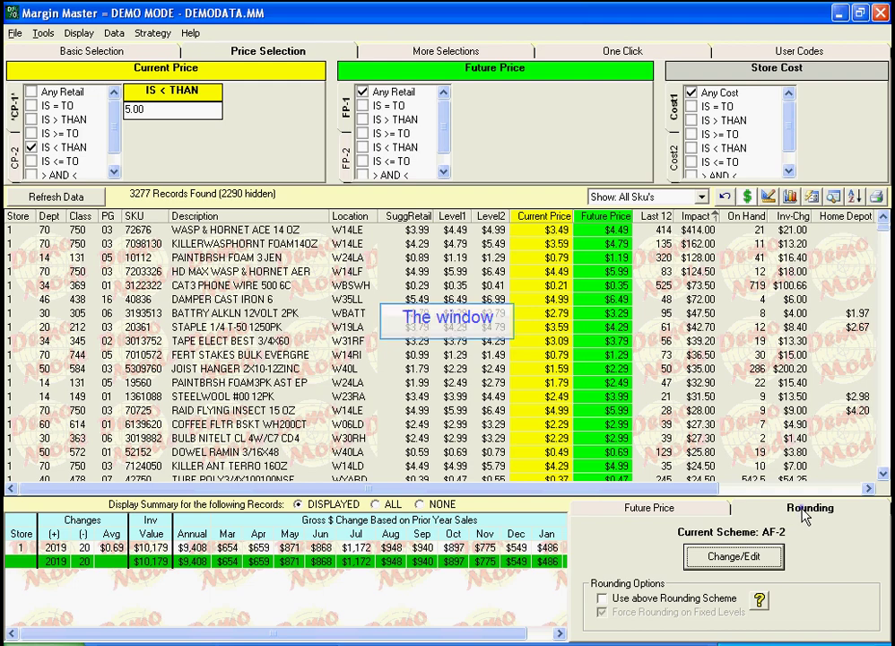
Step: Apply rounded Level 1 future prices, yielding 2059 increases and 14 decreases
click(708, 511)
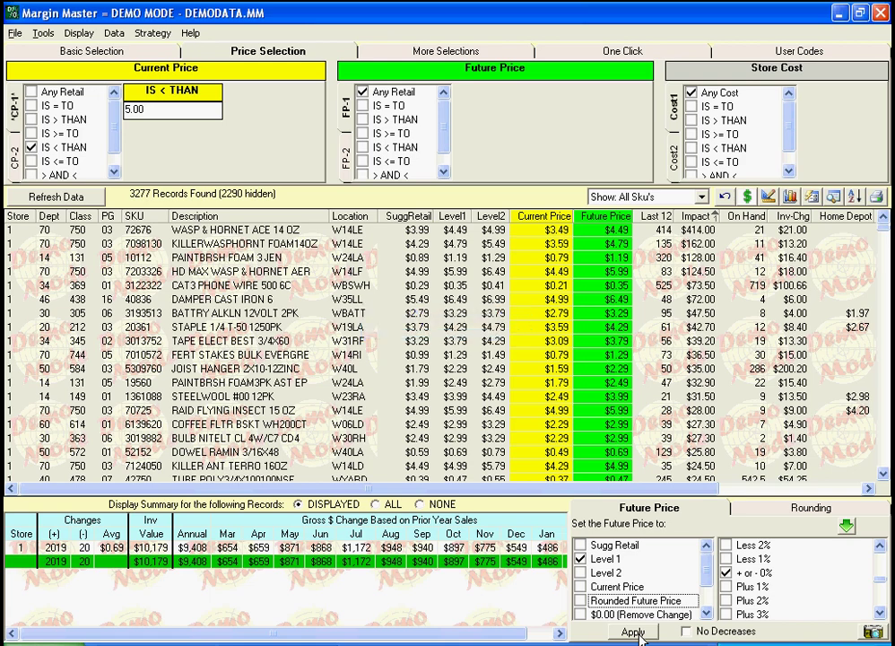
click(633, 631)
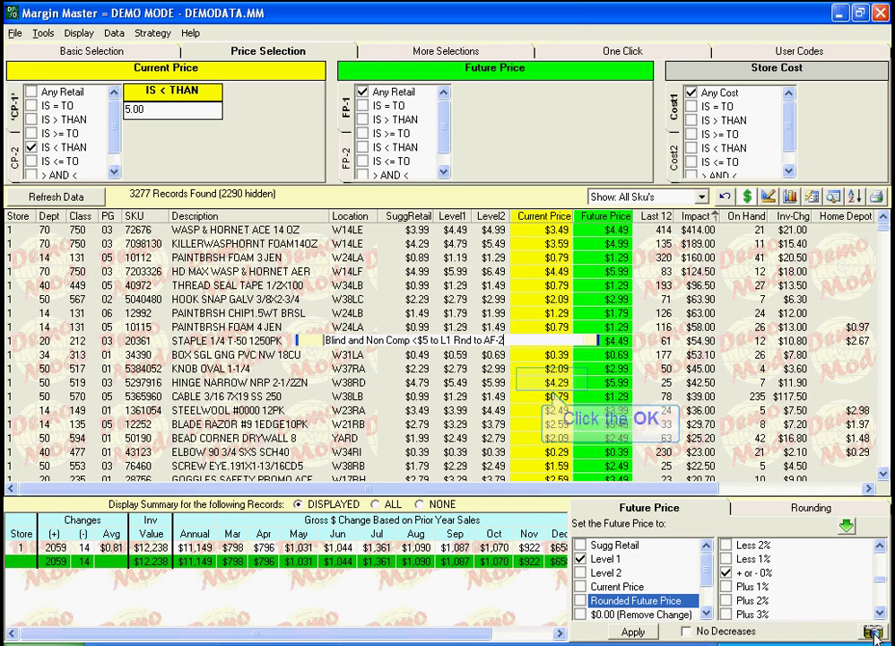
Step: Save this step to the strategy and show Sku Detail for STEELWOOL #0000 12PK
click(875, 632)
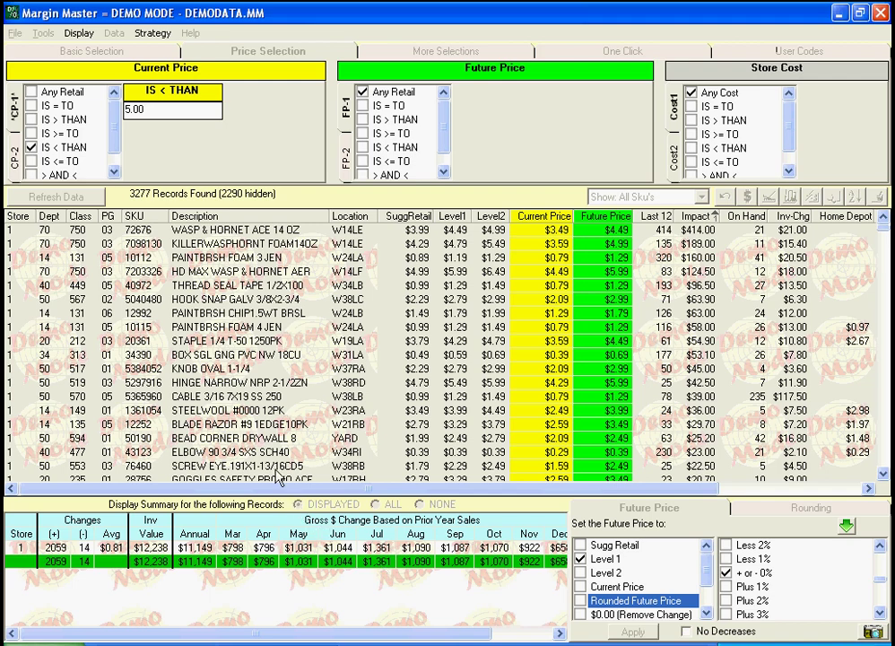
double_click(265, 411)
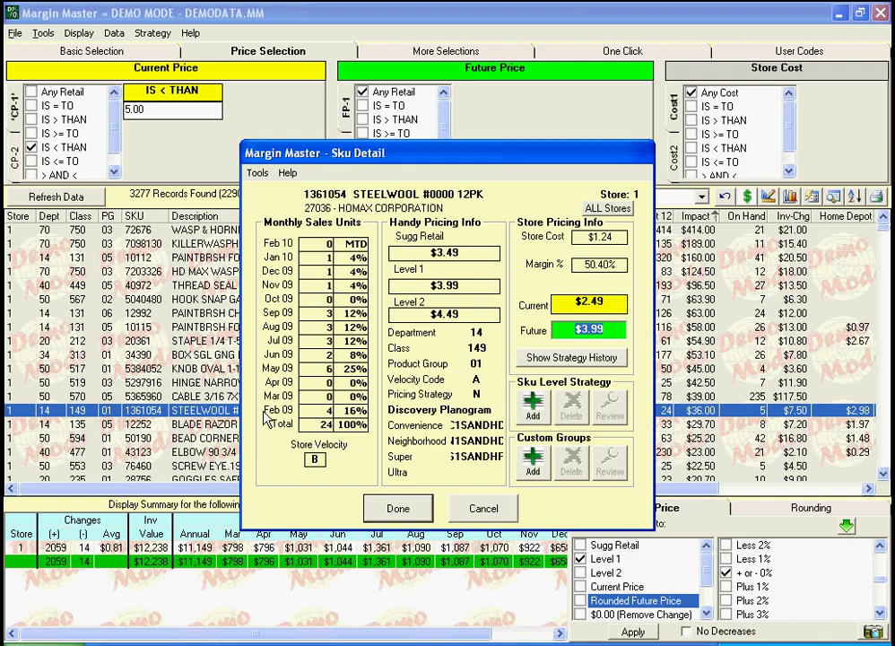
Step: Add a SKU-level pricing strategy for STEELWOOL #0000 12PK
click(533, 406)
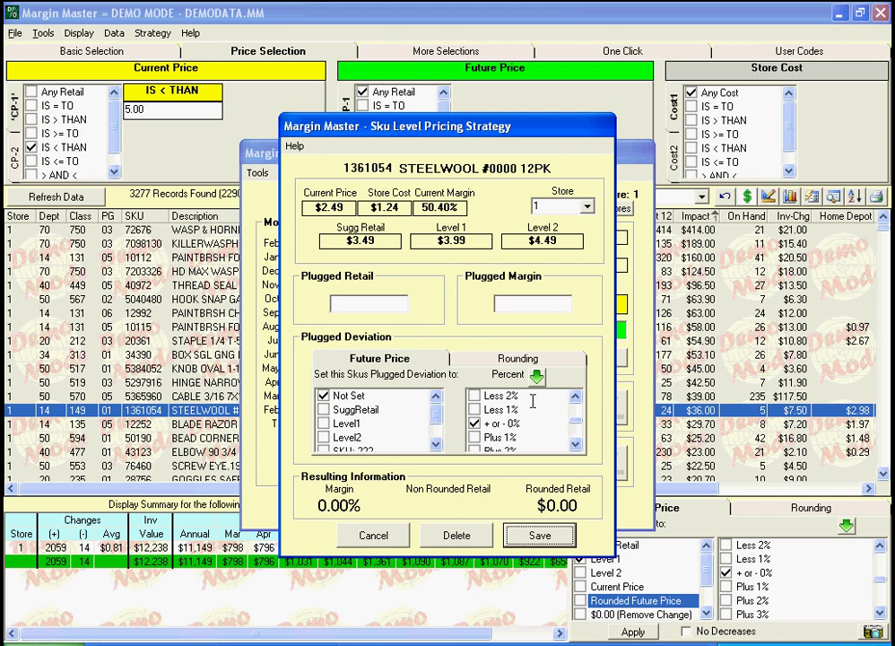
Step: Plug a 55% margin for STEELWOOL #0000 12PK, save the $2.99 exception, and close detail
click(530, 308)
text(55)
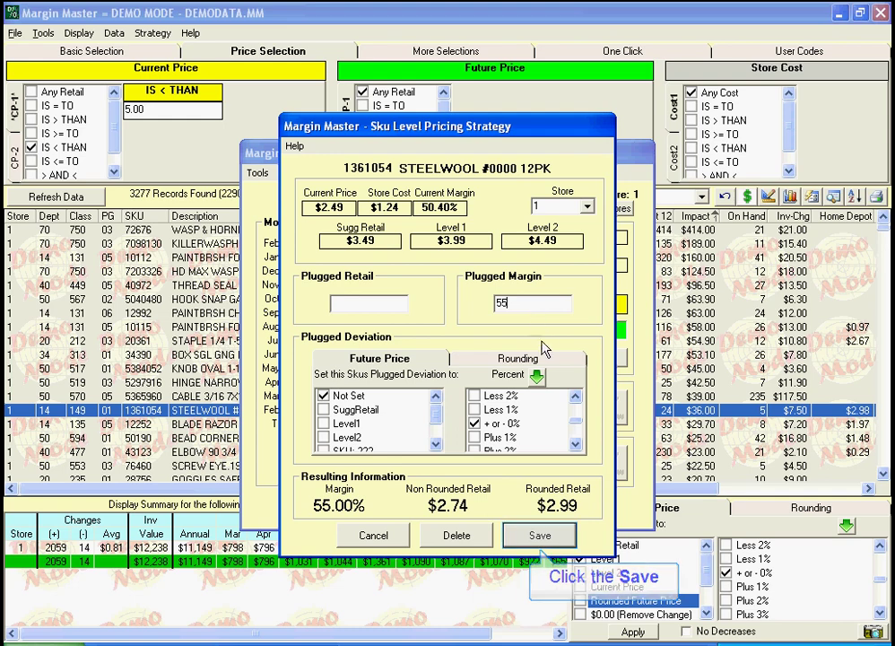
click(539, 536)
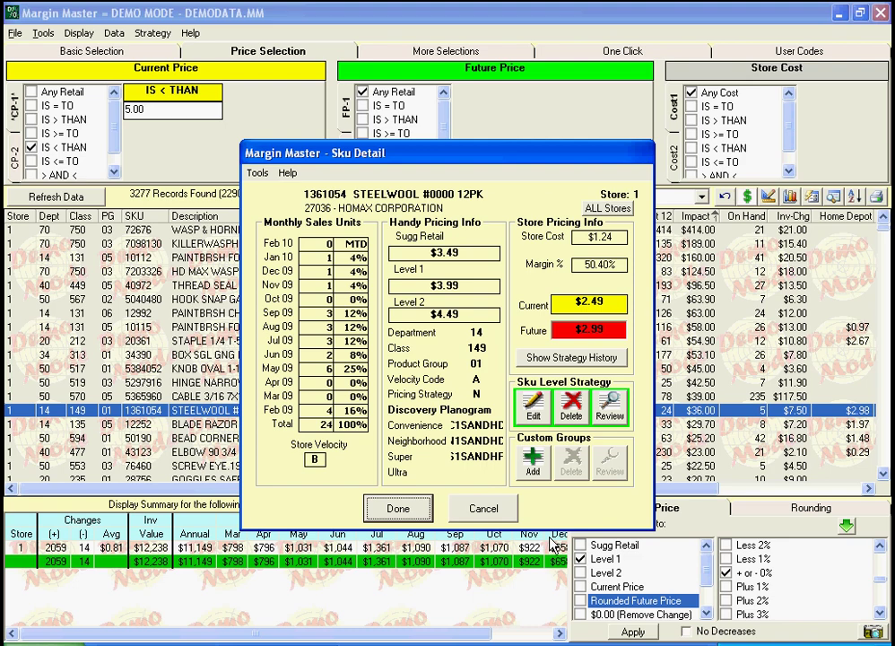
click(397, 509)
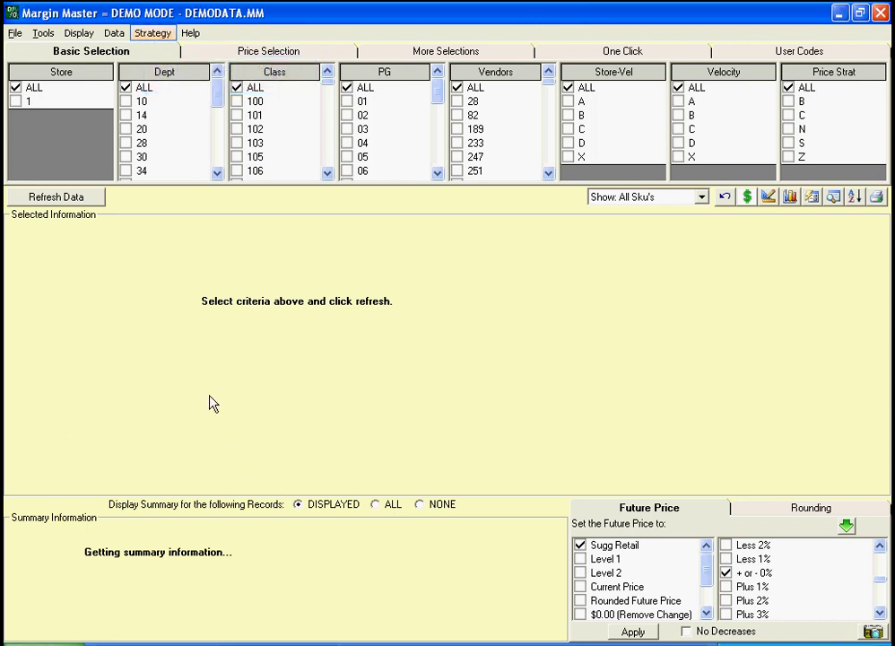
Step: Bring up Manage Pricing Strategy from the Strategy menu to review the three steps
click(149, 36)
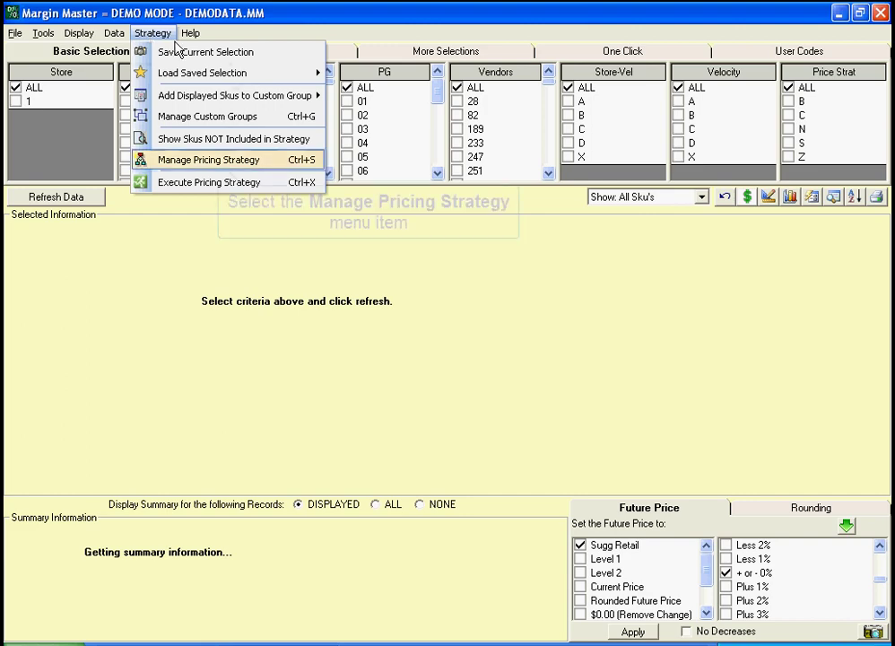
click(211, 162)
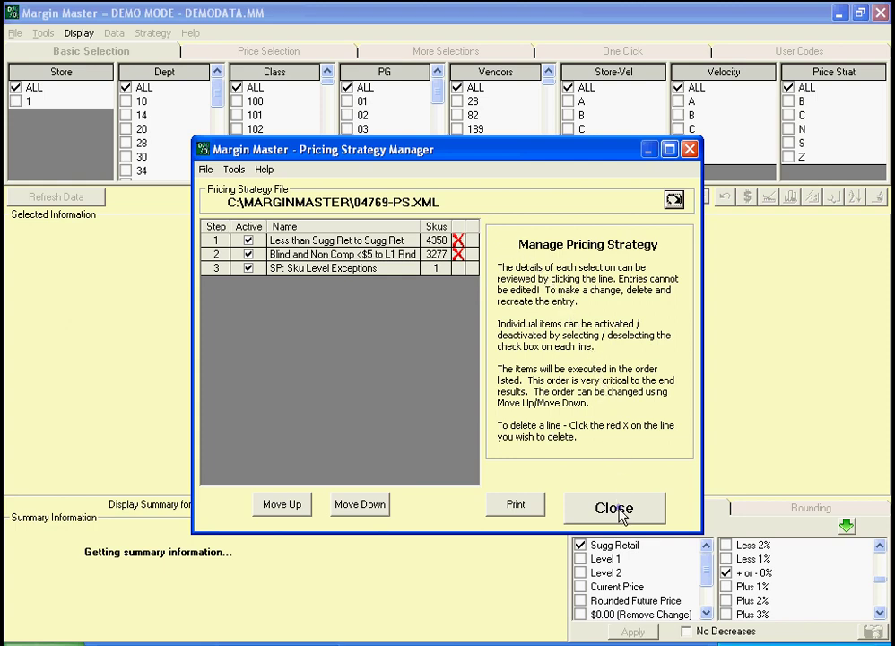
Step: Open the One Click Profit Analyzer to compare 41.26% current against 43.81% future margin
click(644, 52)
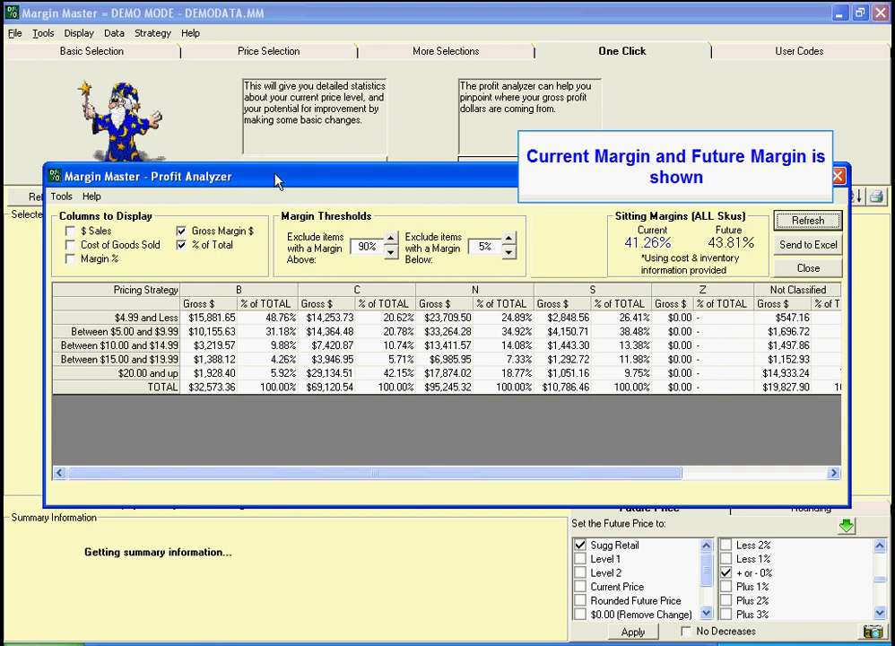
Step: Leave the Profit Analyzer and return to the Basic Selection criteria
click(93, 51)
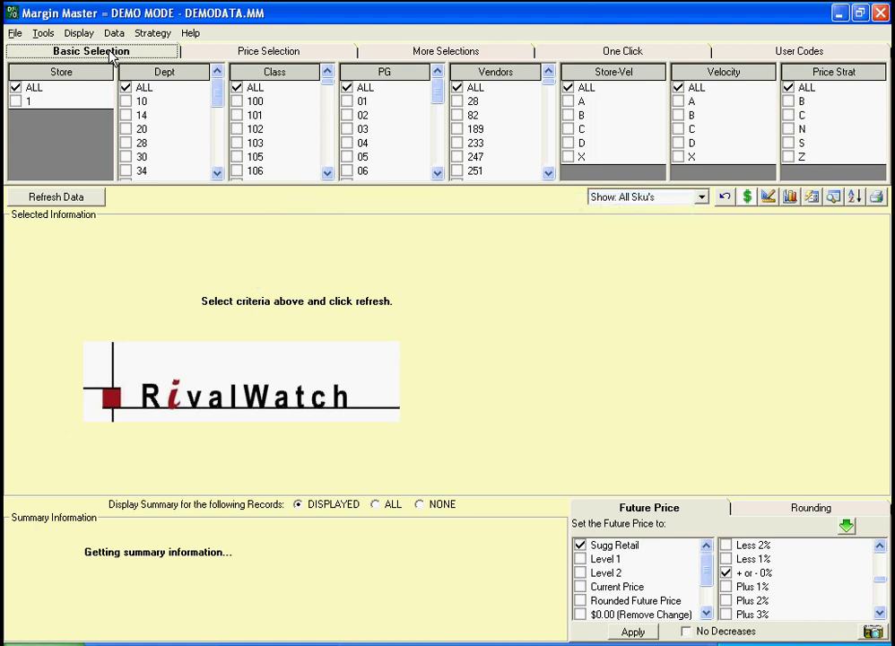
Step: On Price Selection, set the Current Price criterion to less than Home Depot
click(244, 53)
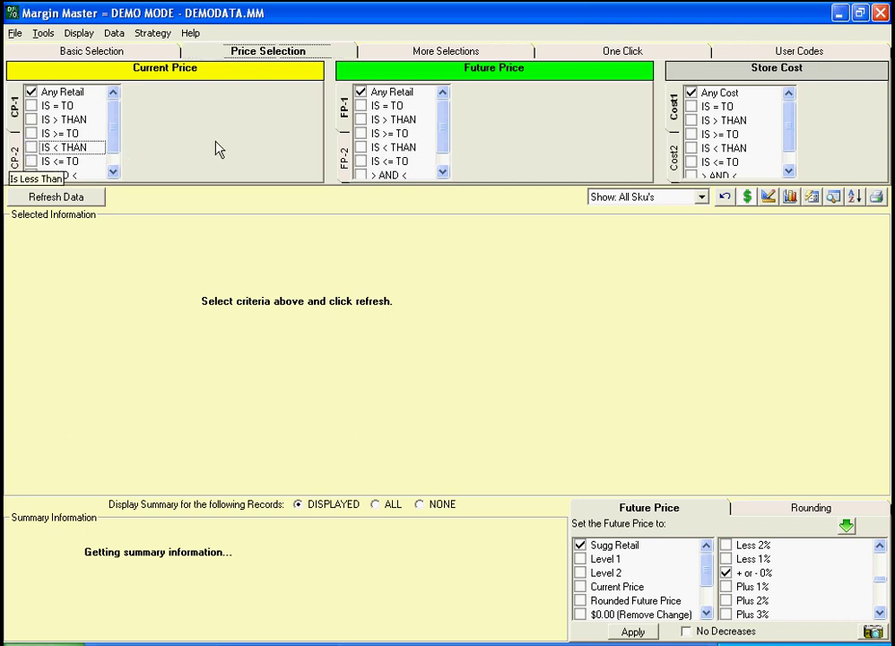
key(space)
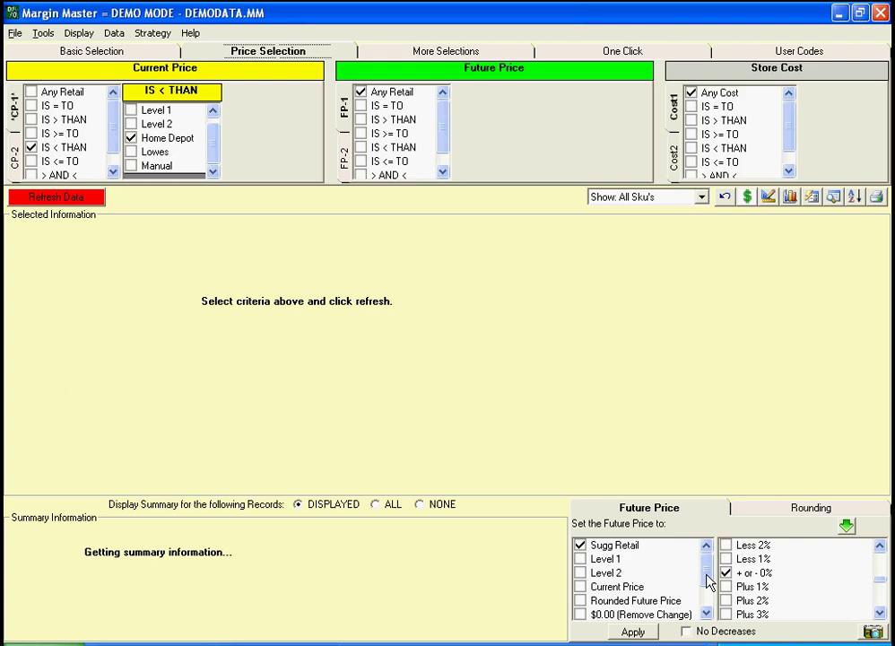
drag(708, 578, 710, 607)
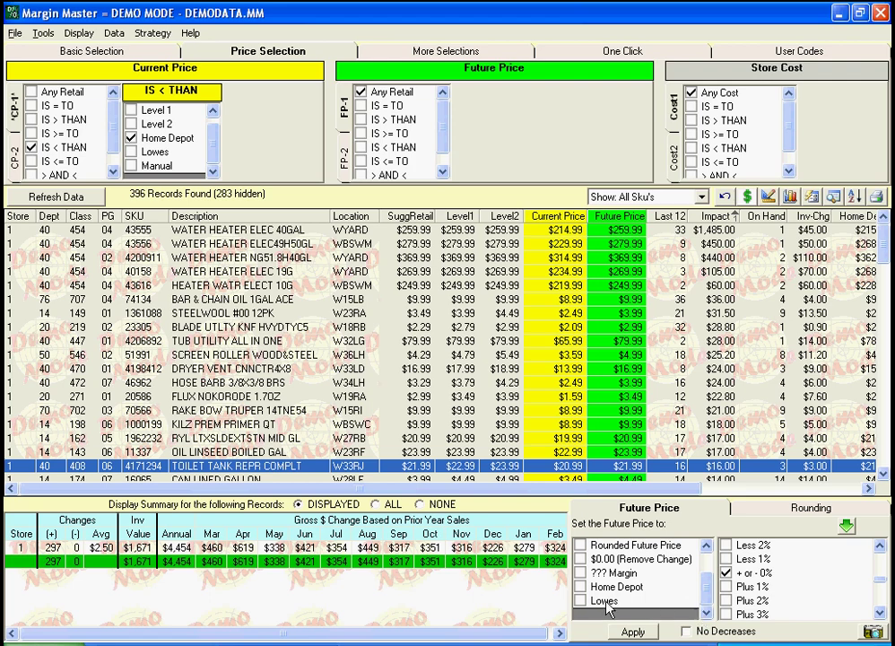
Step: Apply Home Depot future prices and save the step as 'Less than Home Depot to Home Depot'
scroll(581, 590, up, 2)
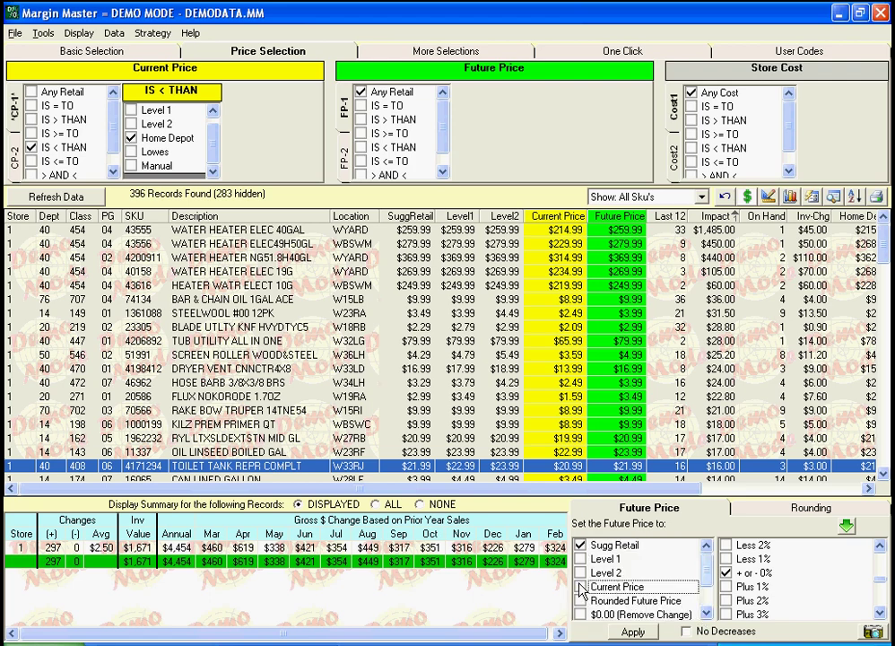
click(634, 632)
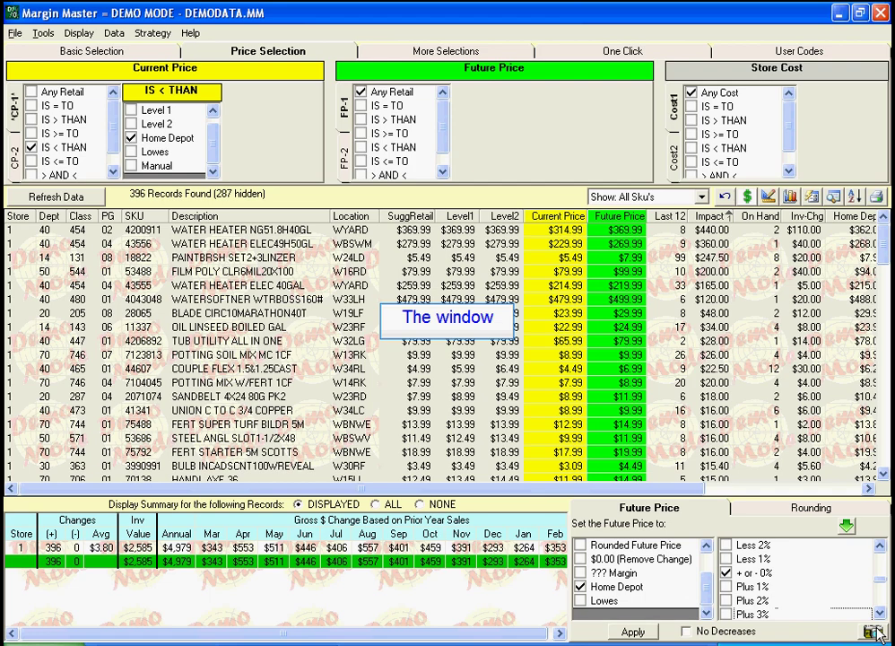
text(than)
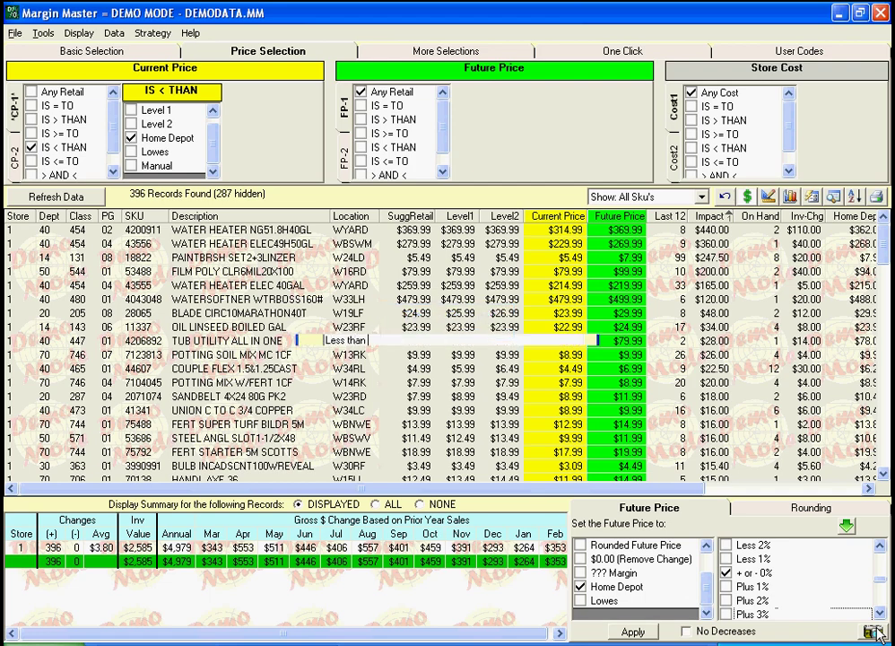
text( Home Depot to Home Depot)
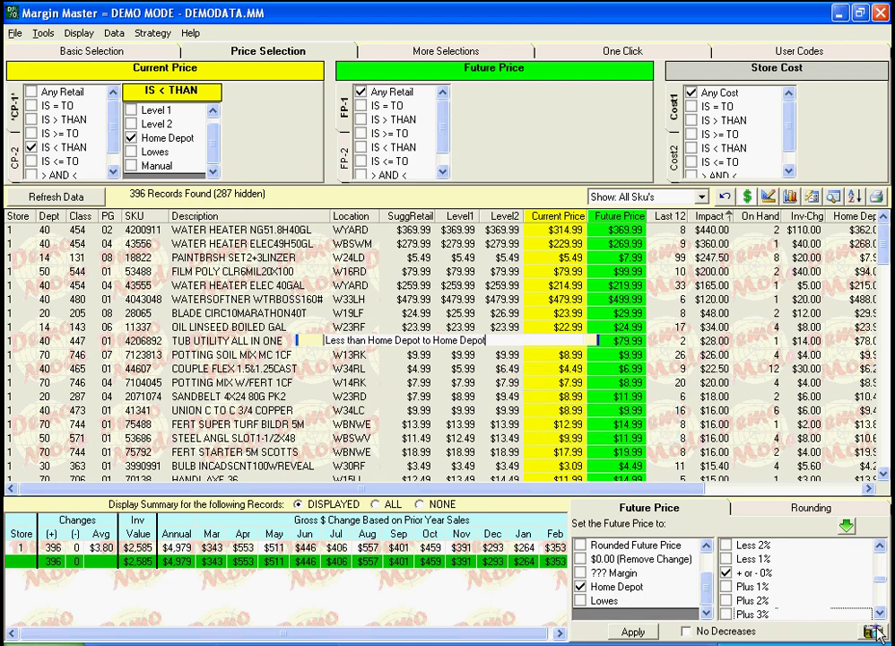
click(874, 631)
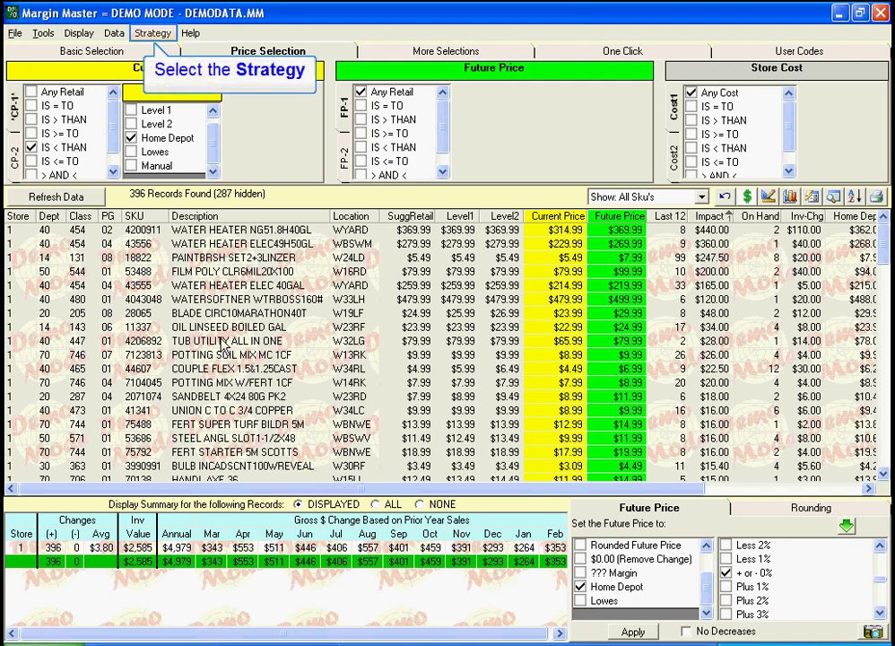
Step: In the Pricing Strategy Manager, move the less-than-Home-Depot step from third to first
click(153, 34)
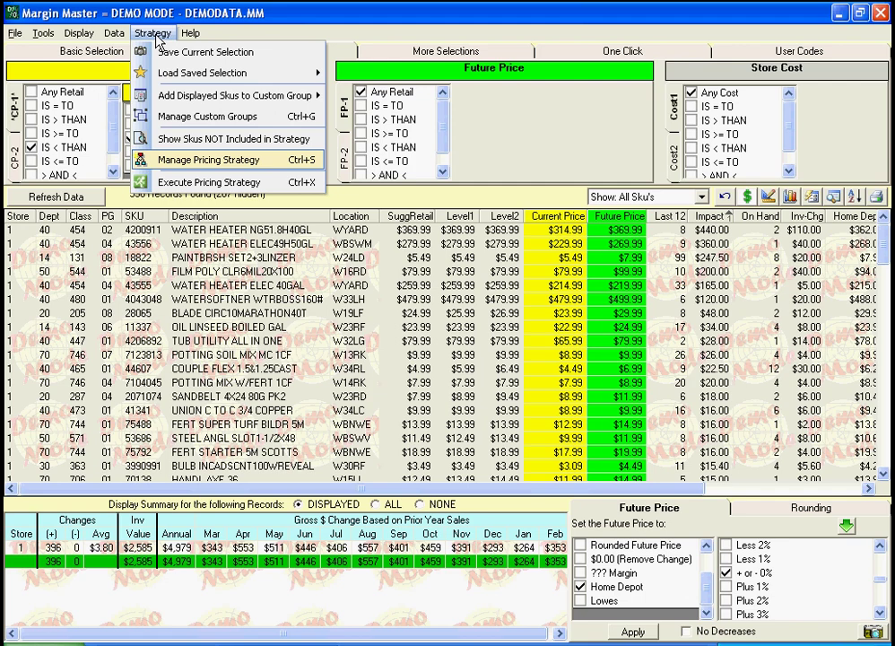
click(154, 159)
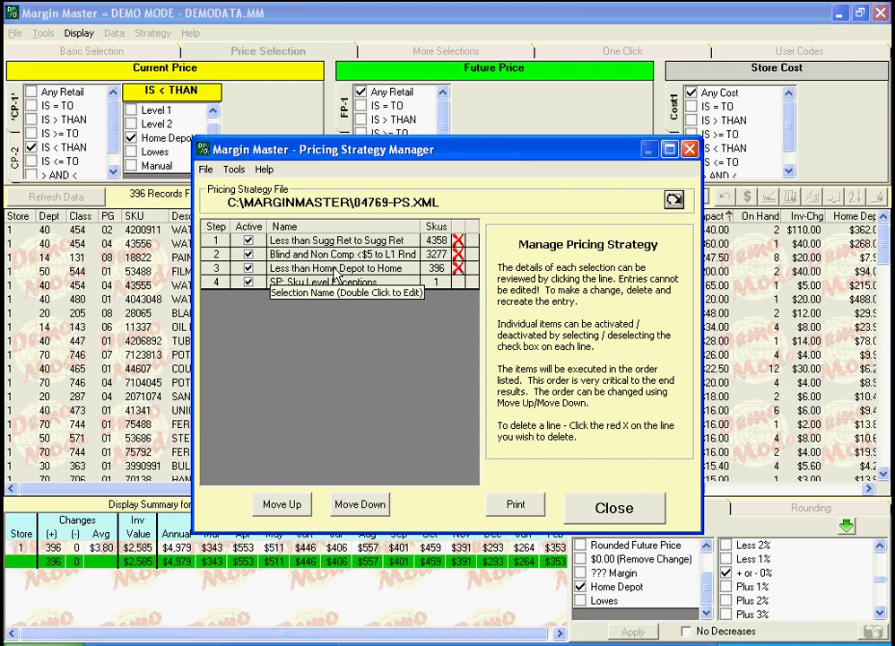
click(282, 505)
click(282, 505)
click(282, 505)
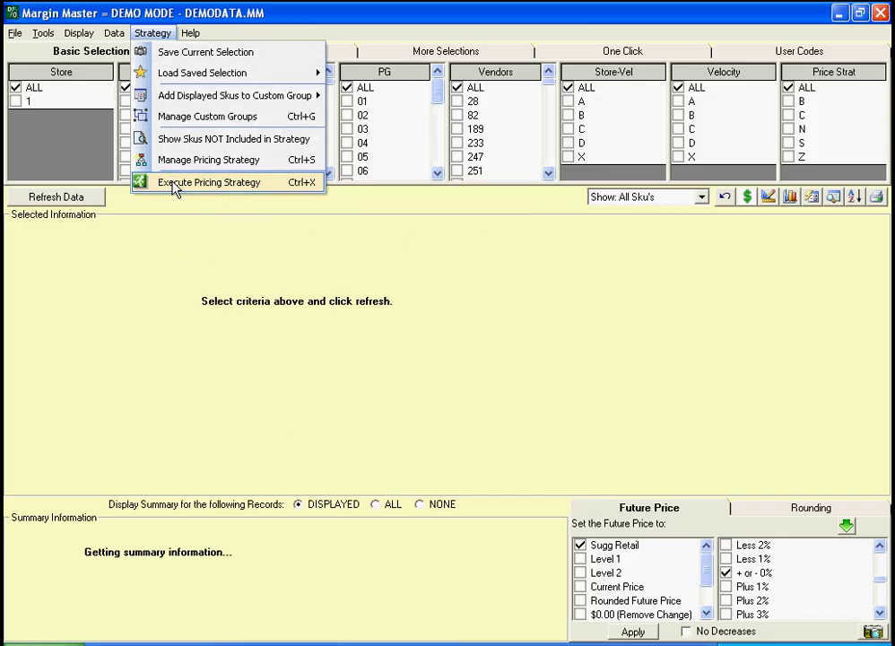
Step: Execute all four active pricing strategy steps and dismiss the demo-mode notice
click(175, 184)
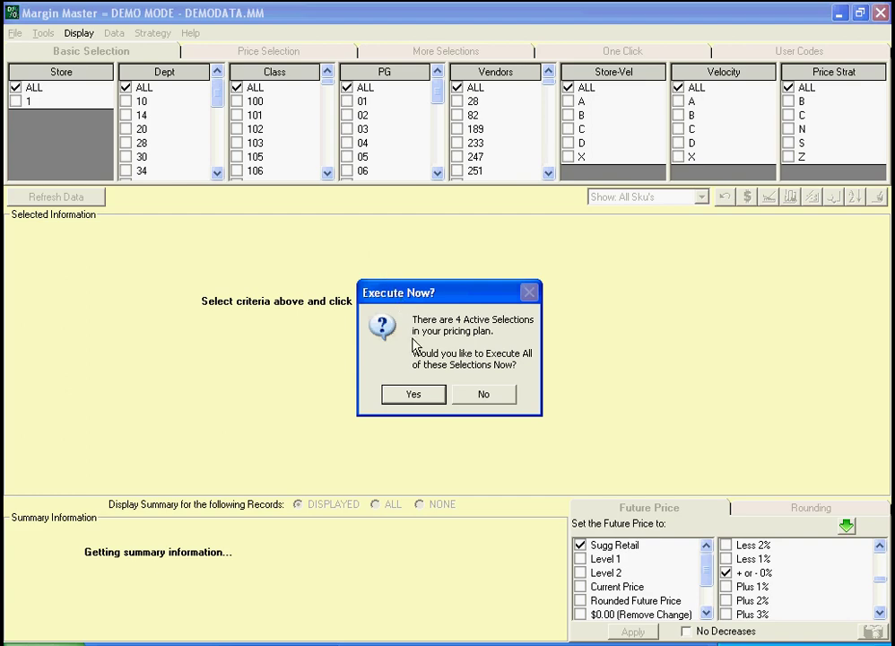
click(413, 393)
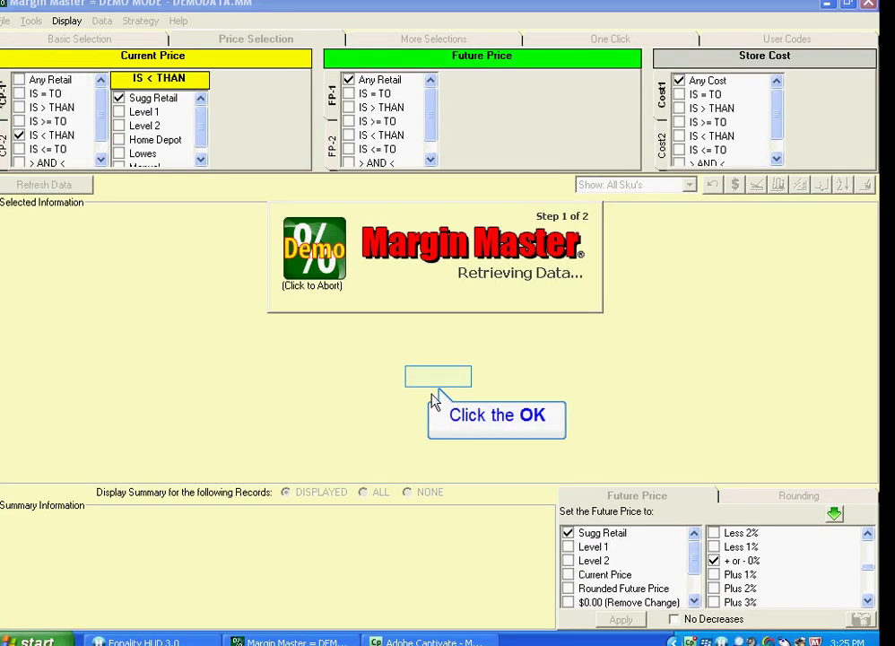
click(438, 378)
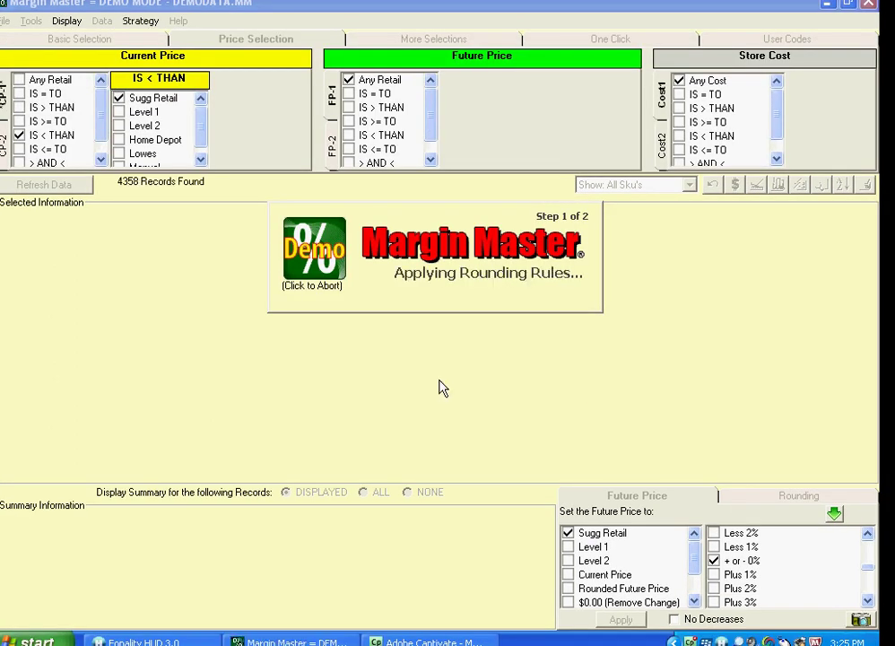